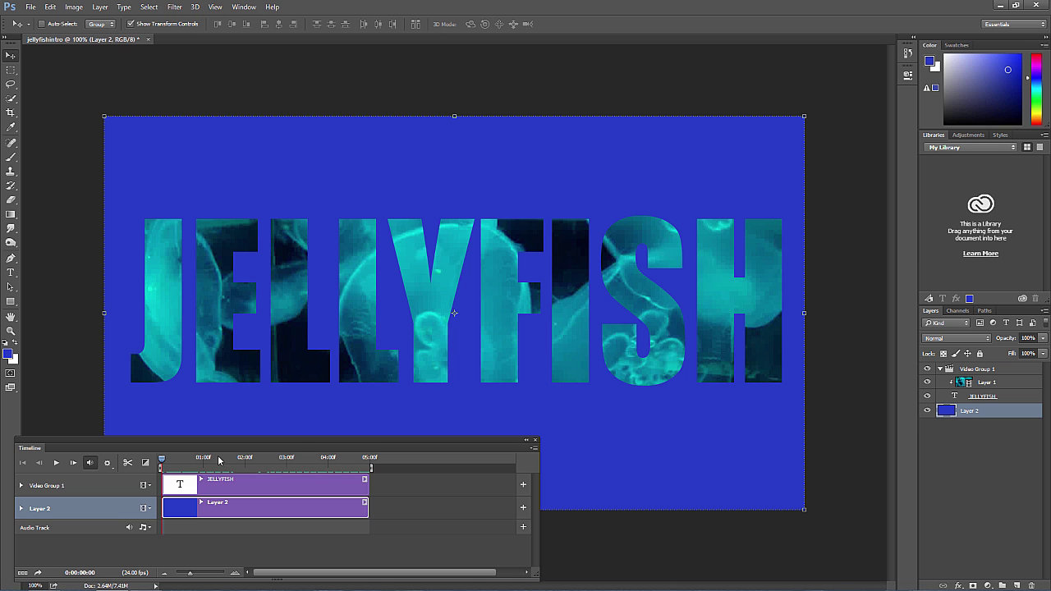
Play the finished JELLYFISH animation preview through to its end.
key("space")
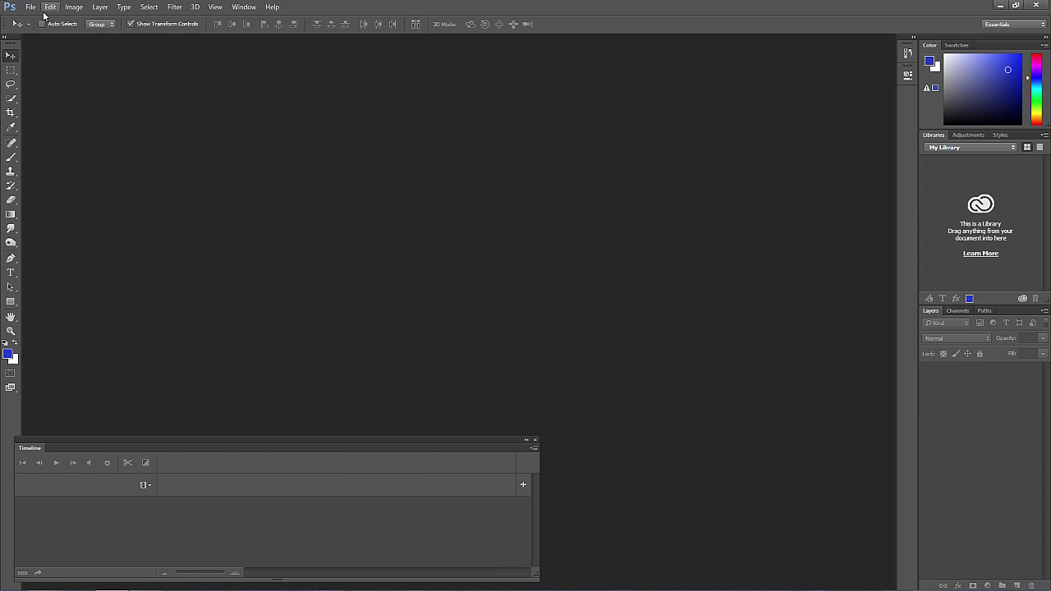
Open the jellyfishintro video from the intro video folder and float the Timeline panel over the canvas.
left_click(30, 8)
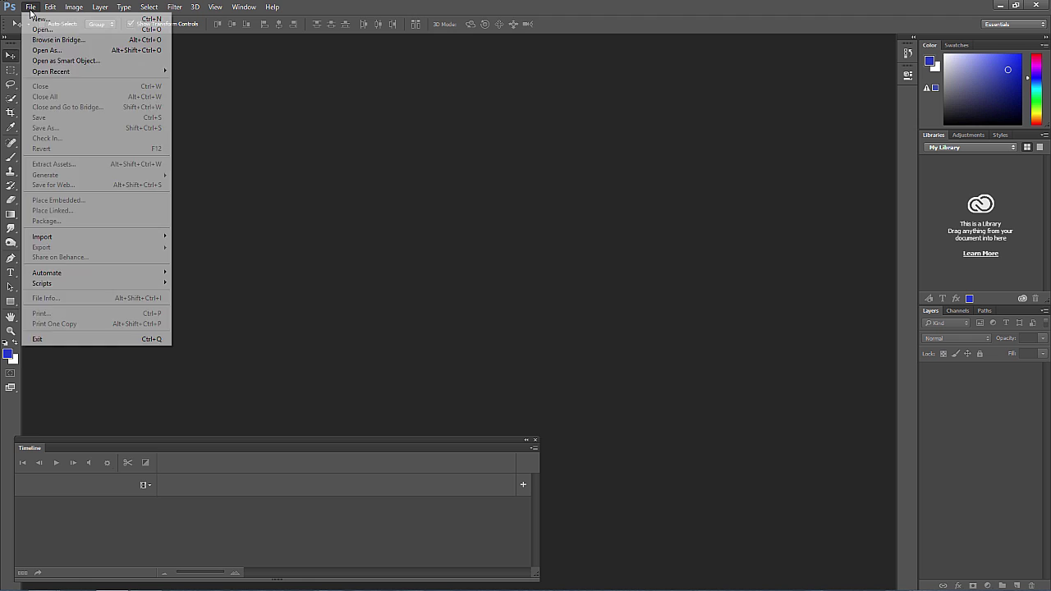
left_click(42, 30)
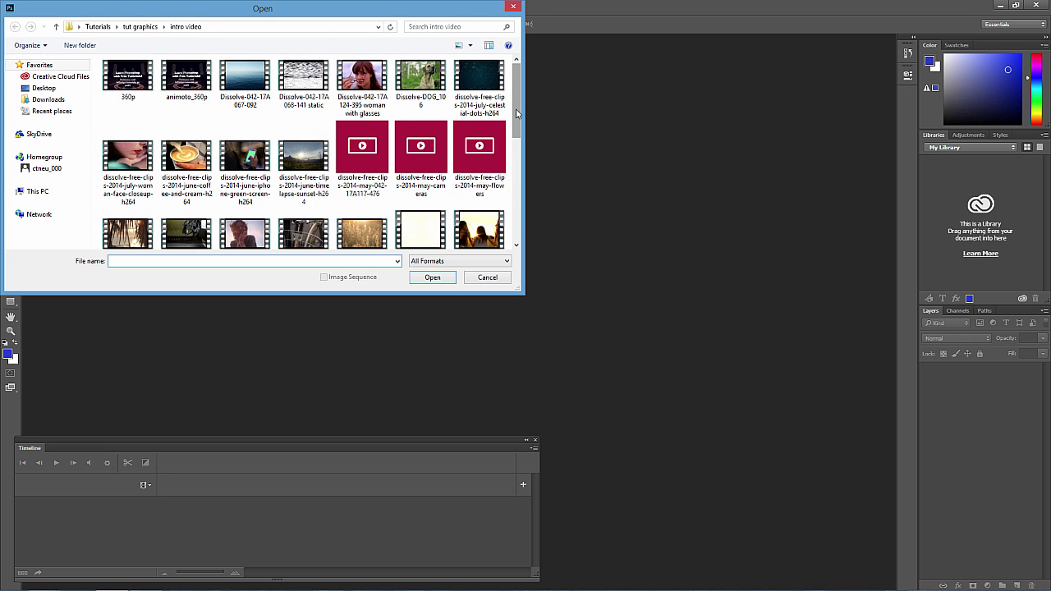
left_click_drag(517, 113, 514, 240)
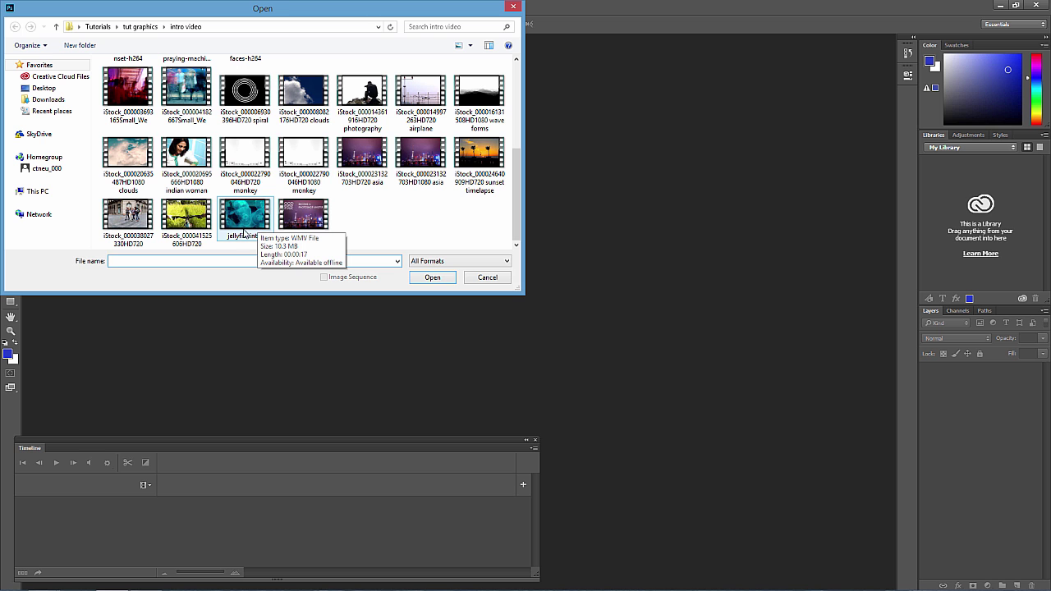
double_click(248, 219)
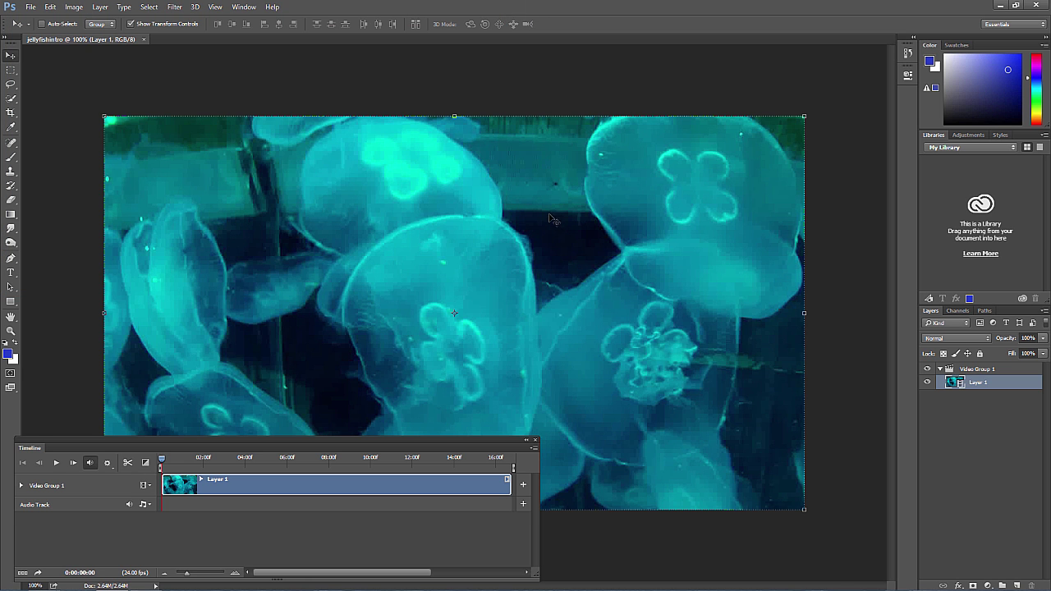
left_click_drag(471, 439, 501, 432)
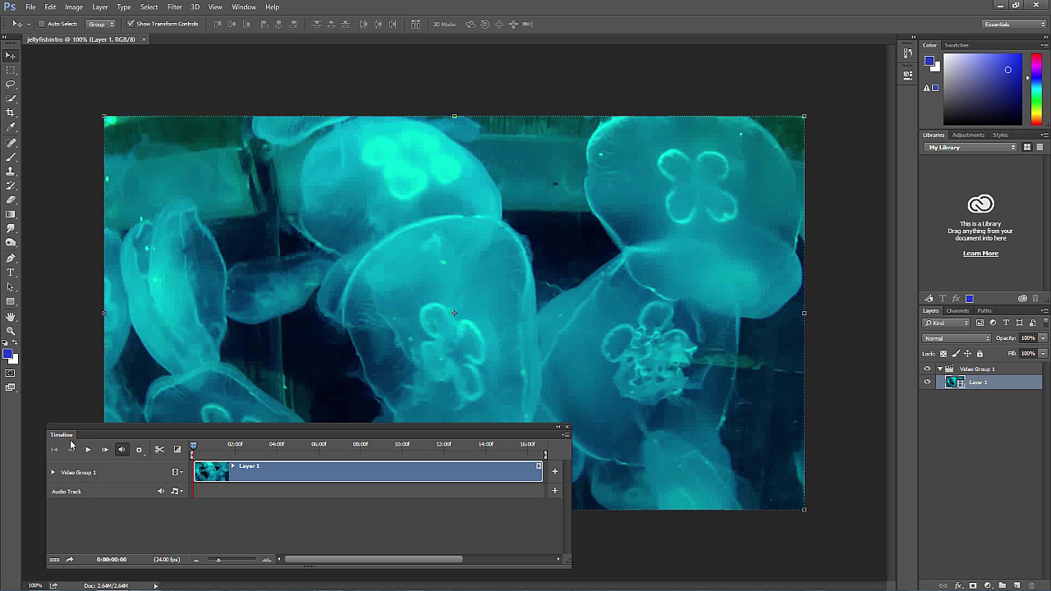
left_click(244, 6)
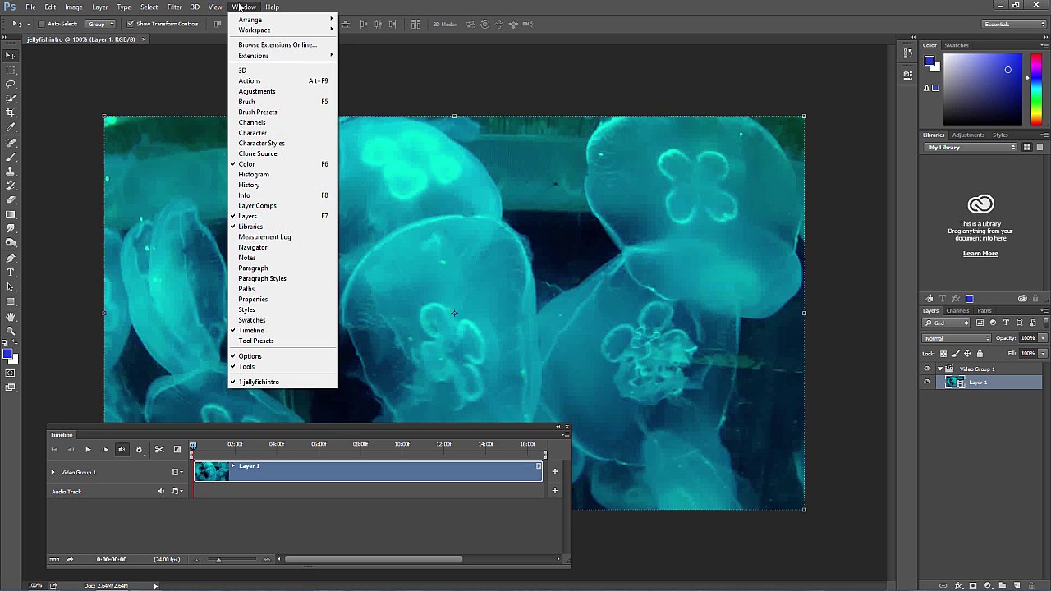
left_click(189, 429)
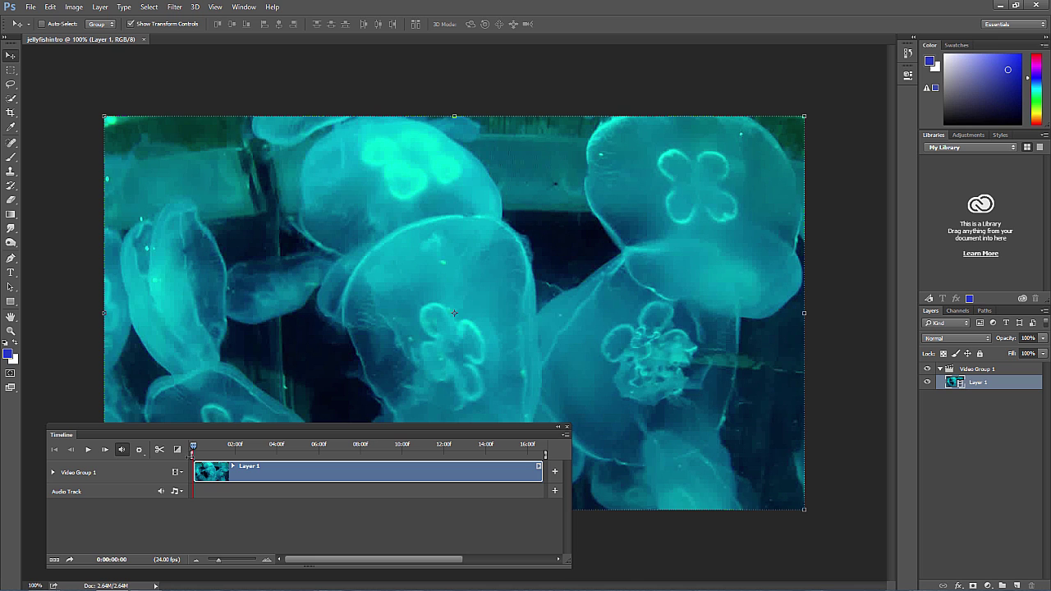
key("space")
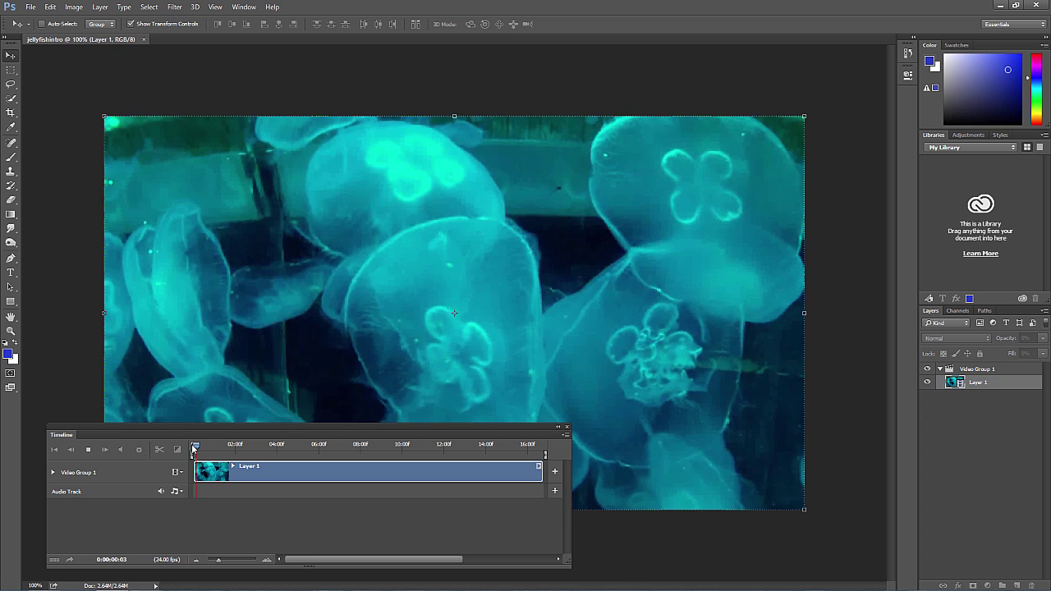
left_click(250, 447)
left_click_drag(251, 446, 194, 447)
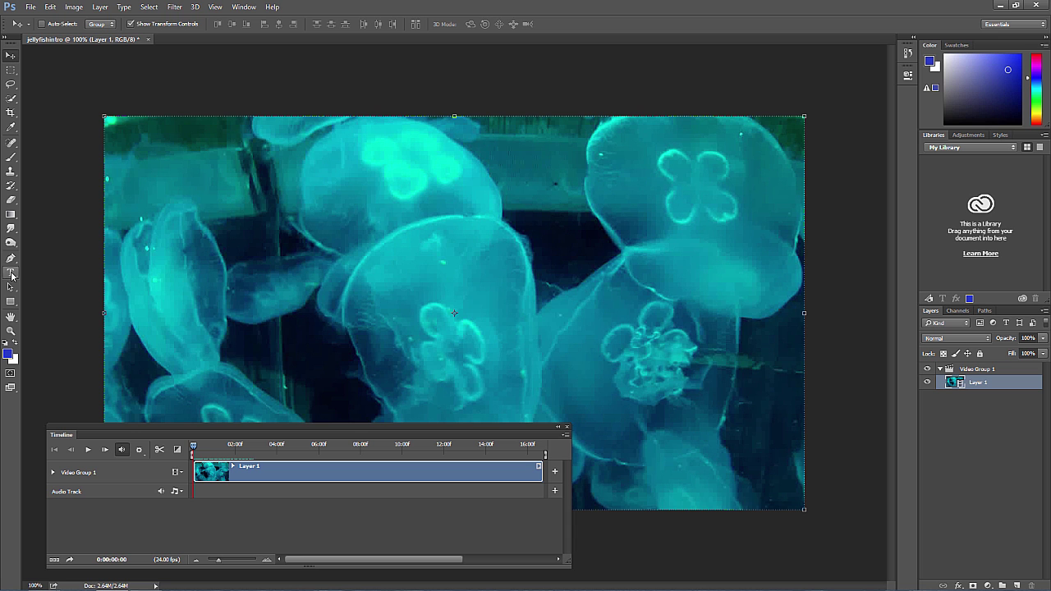
Add a blue Impact text layer reading JELLYFISH on the canvas.
left_click(10, 276)
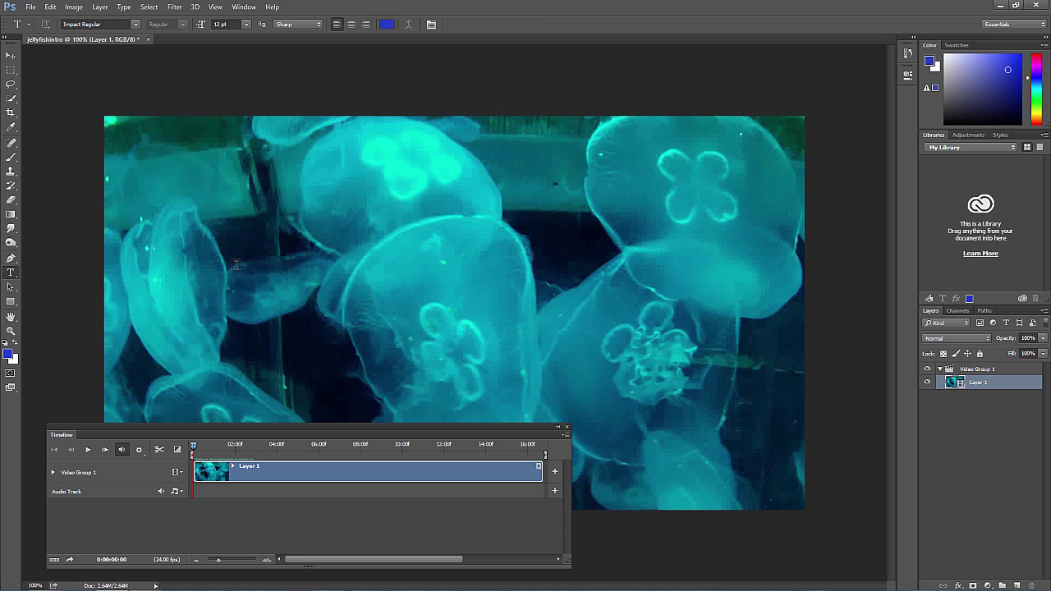
left_click(205, 255)
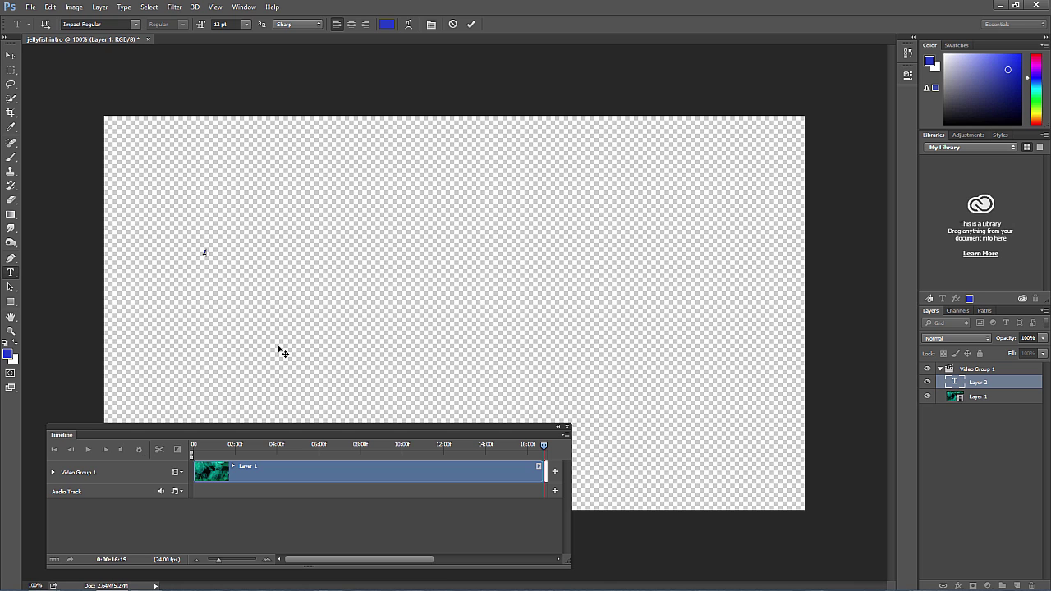
type("mmmmmm")
left_click(224, 251)
left_click(10, 55)
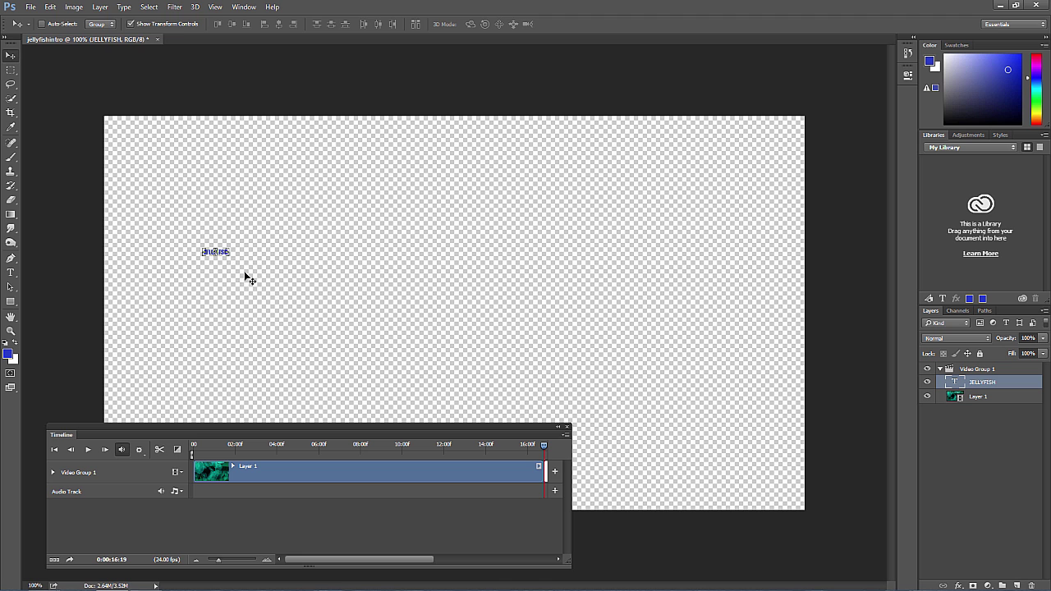
Scale the JELLYFISH text up to span nearly the full frame width.
left_click_drag(229, 255, 578, 375)
left_click_drag(577, 246, 752, 155)
left_click_drag(201, 377, 117, 429)
left_click_drag(328, 274, 333, 293)
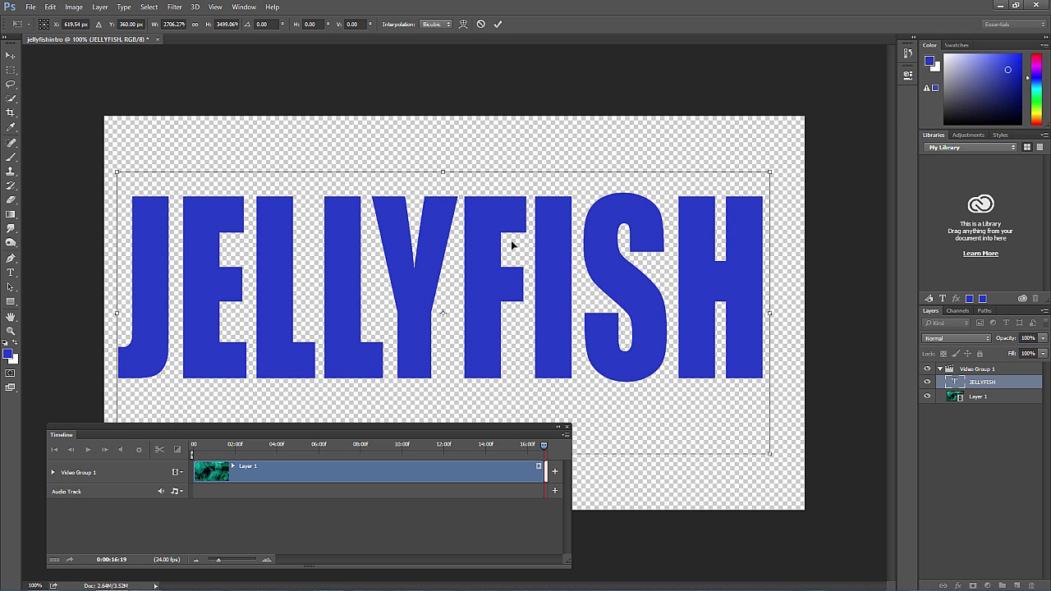
left_click_drag(511, 244, 507, 237)
key("Return")
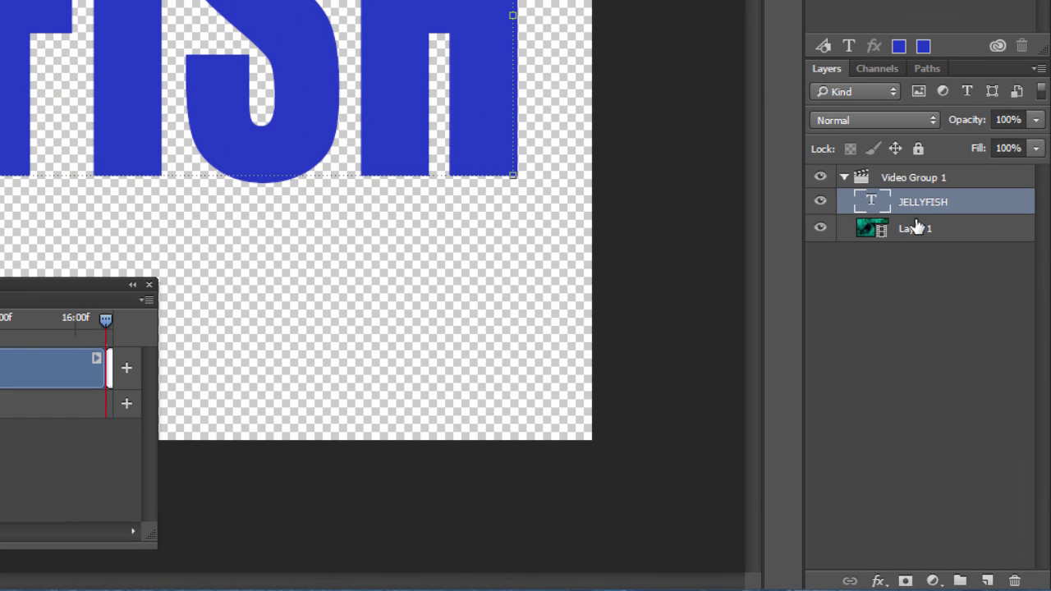
Move the JELLYFISH text layer into Video Group 1, directly beneath Layer 1.
left_click(877, 235)
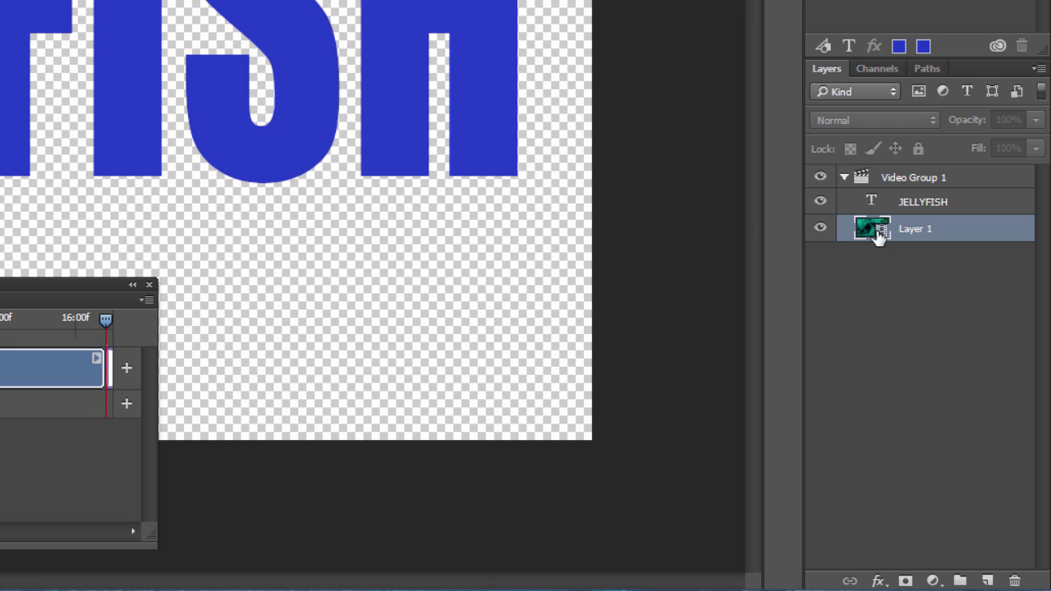
left_click(845, 178)
left_click(845, 178)
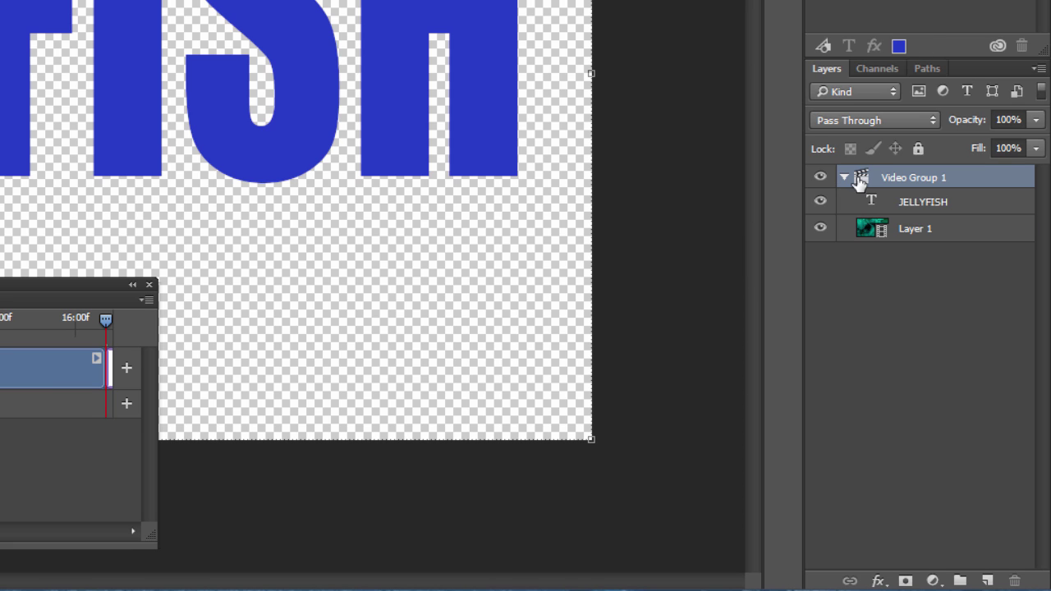
left_click_drag(870, 205, 874, 287)
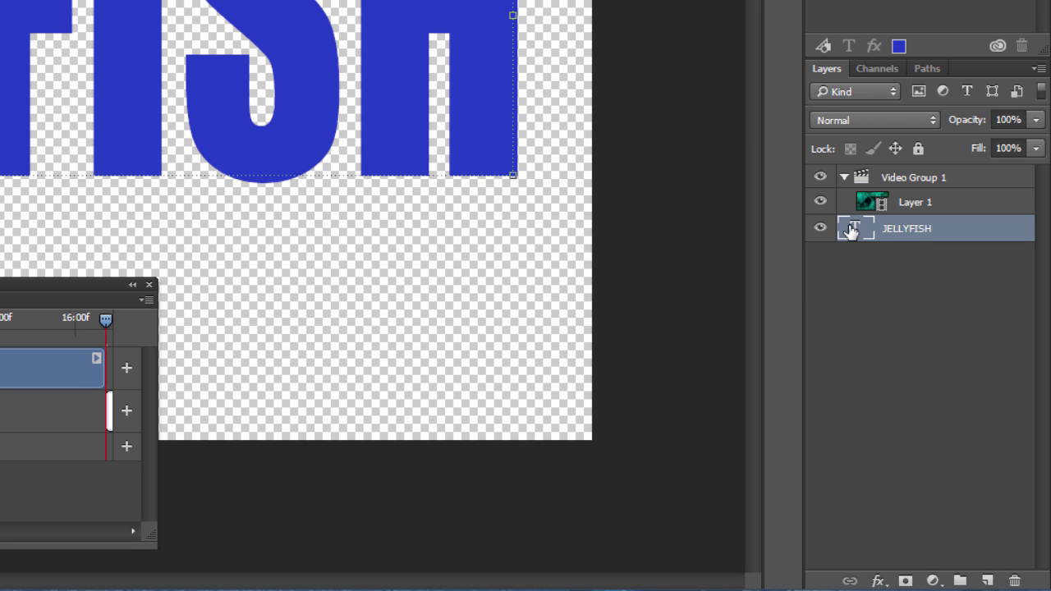
left_click_drag(849, 227, 900, 202)
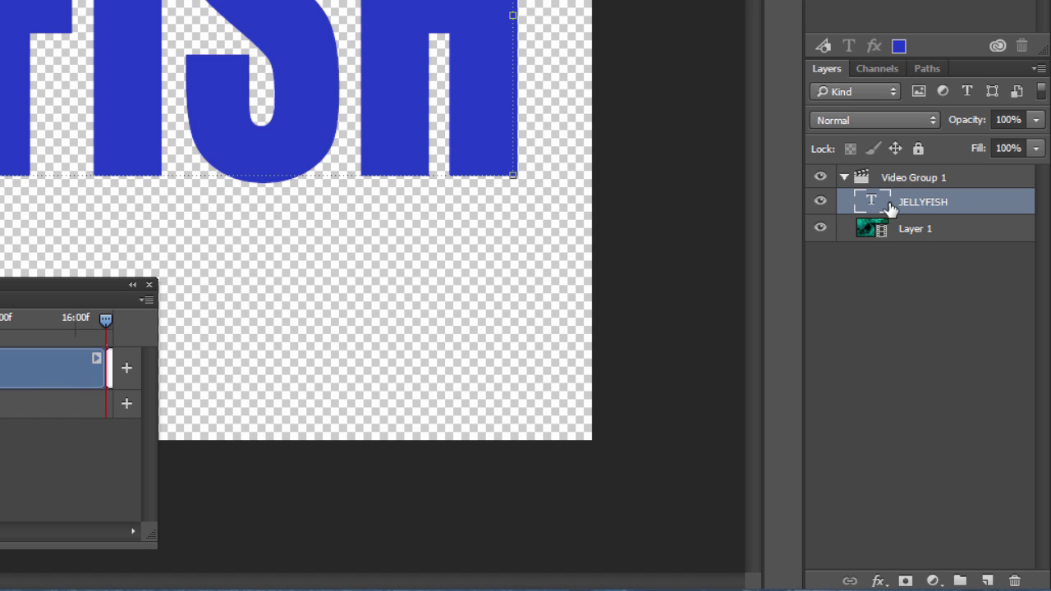
left_click_drag(881, 207, 894, 238)
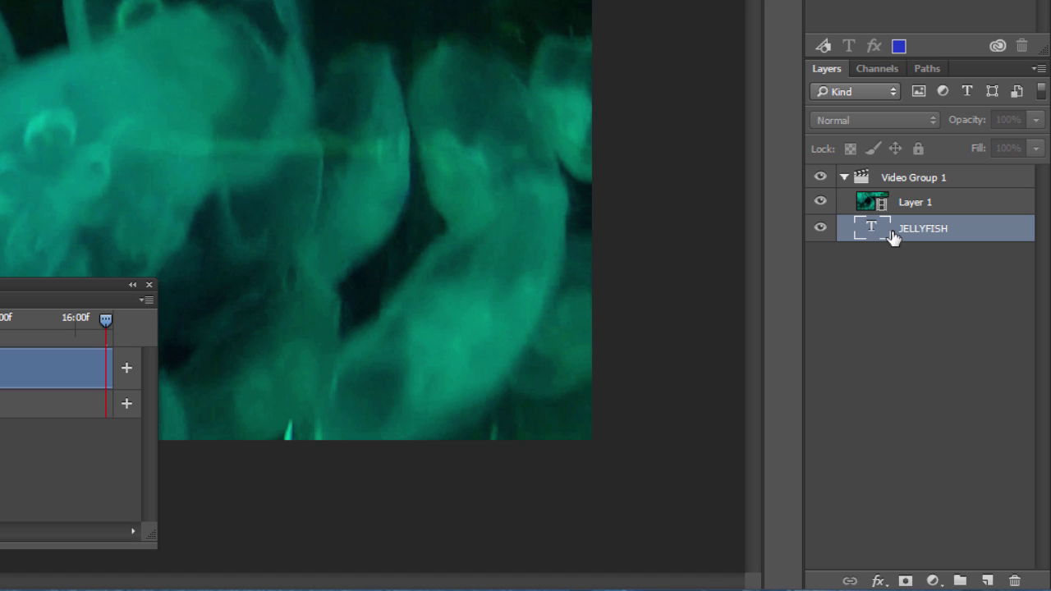
Clip Layer 1 to the JELLYFISH text, then play the result from the first frame.
left_click(846, 179)
left_click(845, 178)
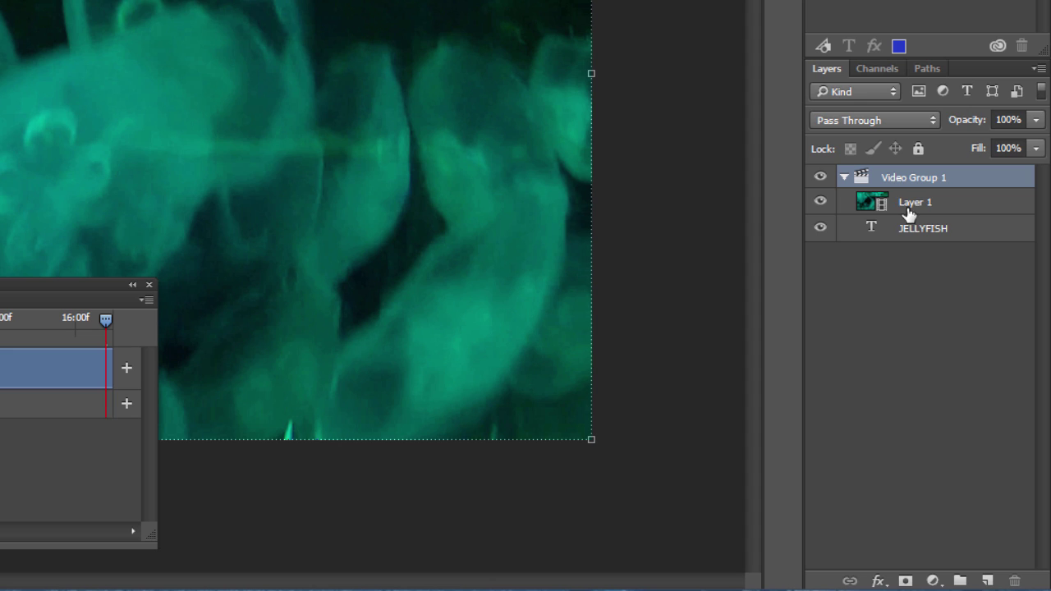
mouse_move(908, 212)
left_mouse_down()
mouse_move(882, 207)
mouse_move(911, 206)
mouse_move(887, 206)
mouse_move(880, 238)
mouse_move(882, 205)
mouse_move(872, 207)
mouse_move(924, 210)
mouse_move(902, 210)
left_mouse_up()
left_click(902, 210, "alt")
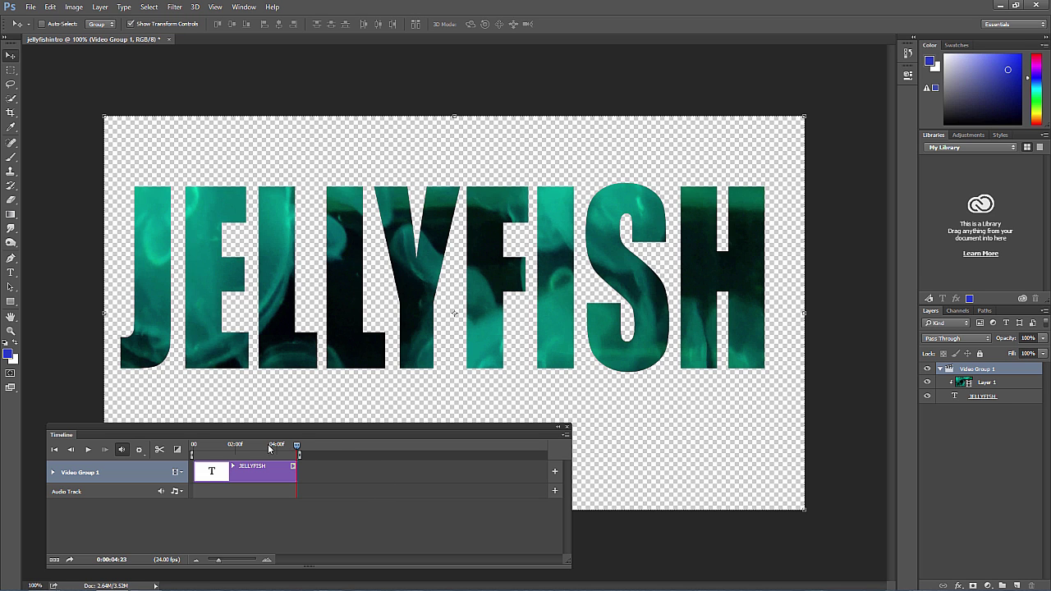
left_click_drag(268, 449, 181, 448)
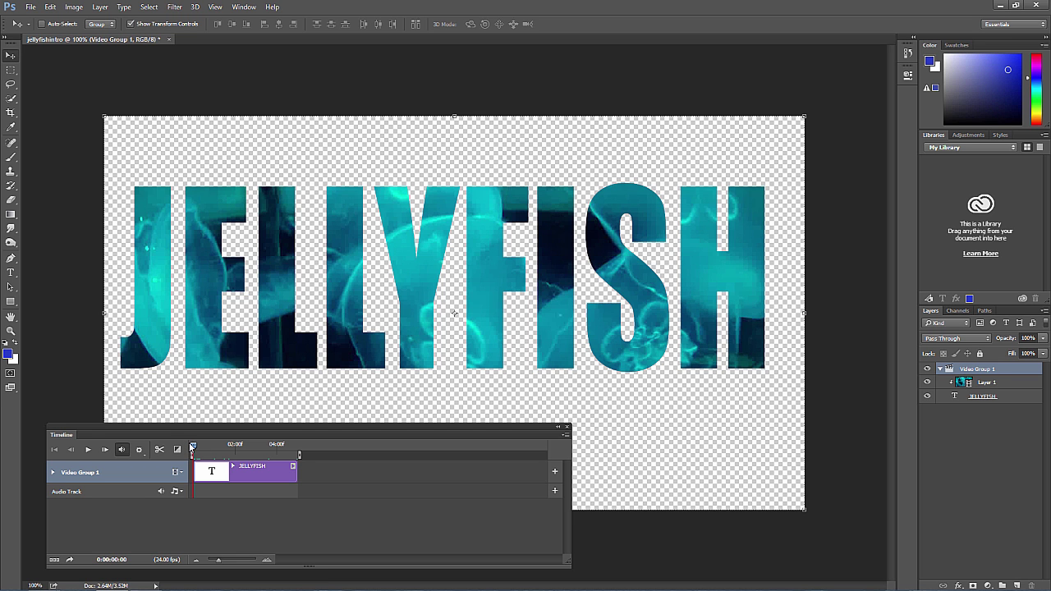
key("space")
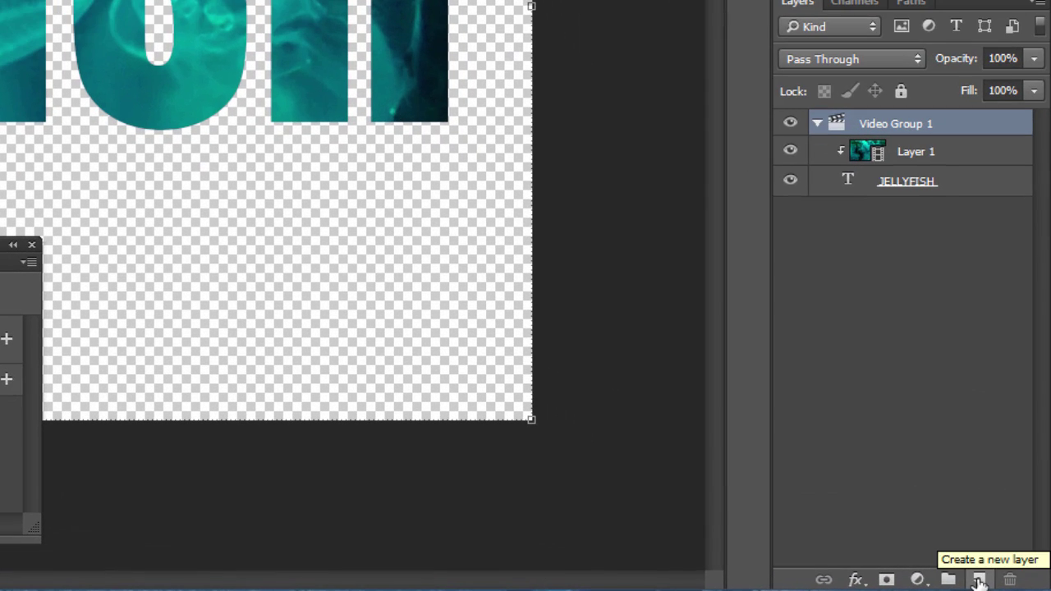
Create Layer 2 below JELLYFISH outside Video Group 1, keeping blue as foreground colour.
left_click(979, 580)
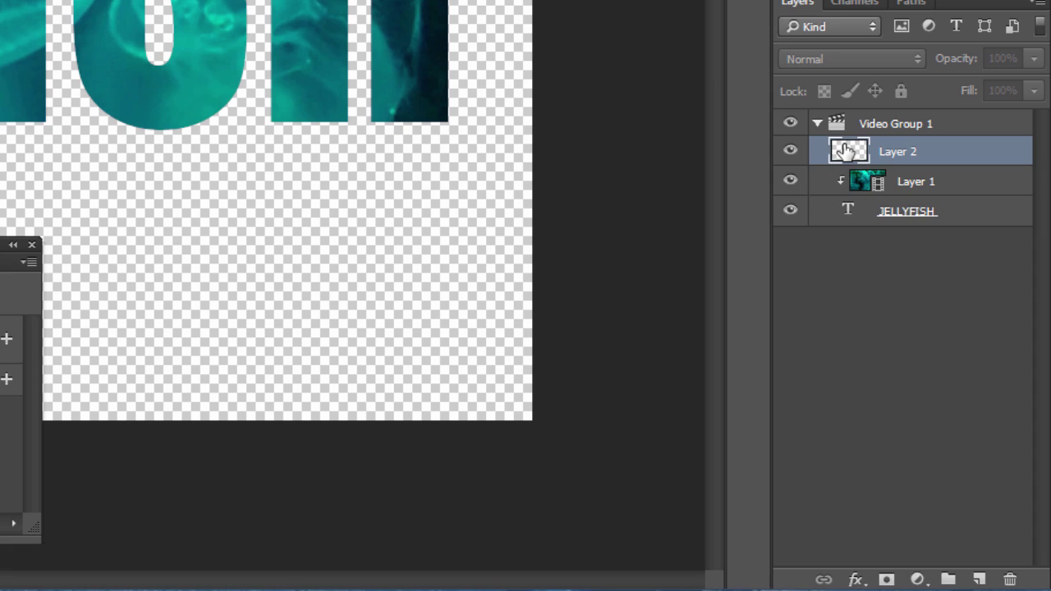
left_click_drag(847, 150, 856, 274)
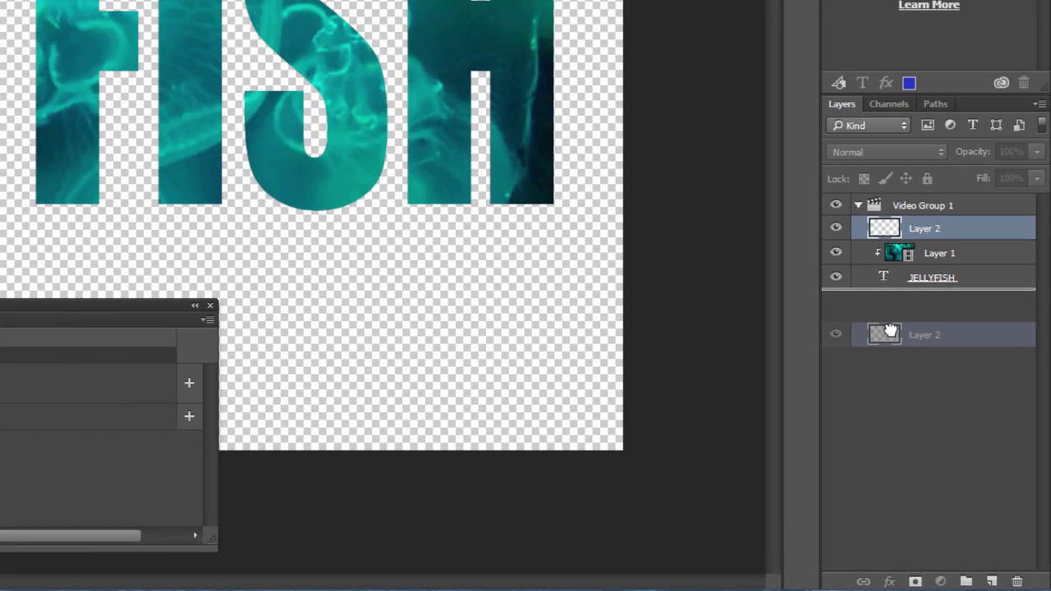
left_click_drag(890, 331, 888, 326)
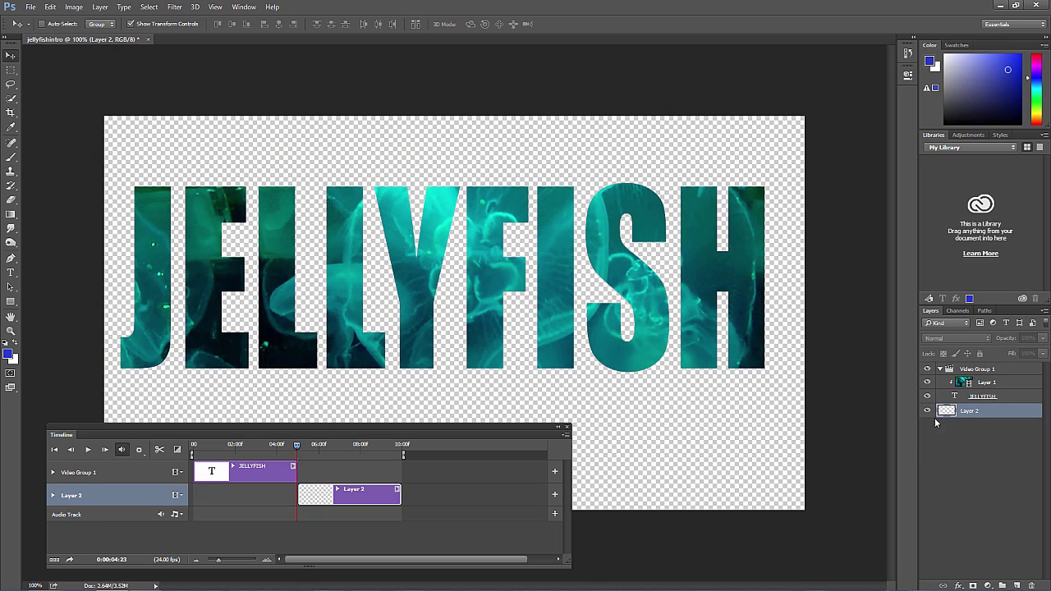
left_click(8, 353)
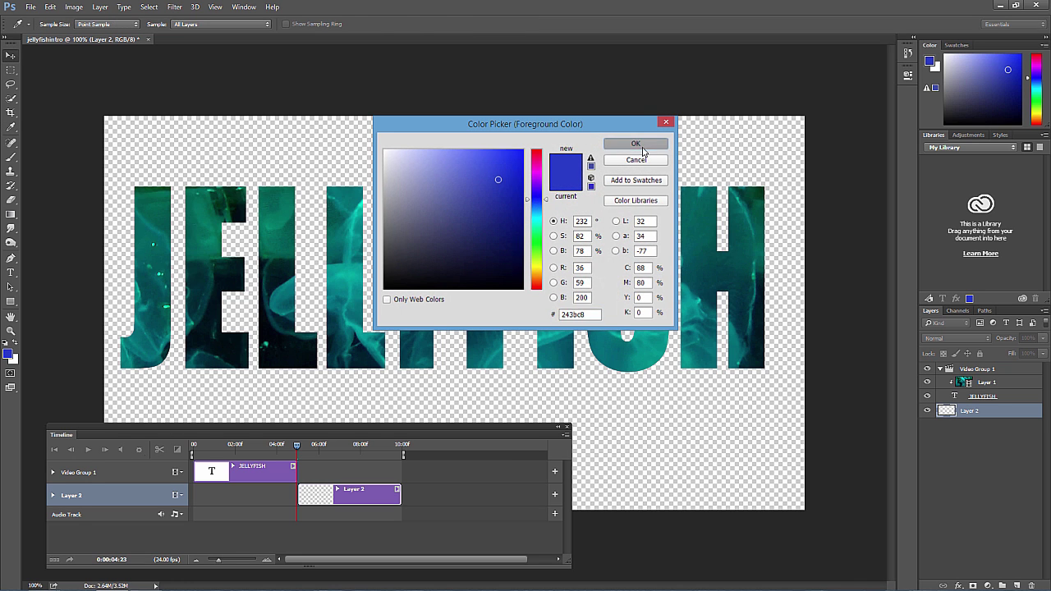
left_click(635, 143)
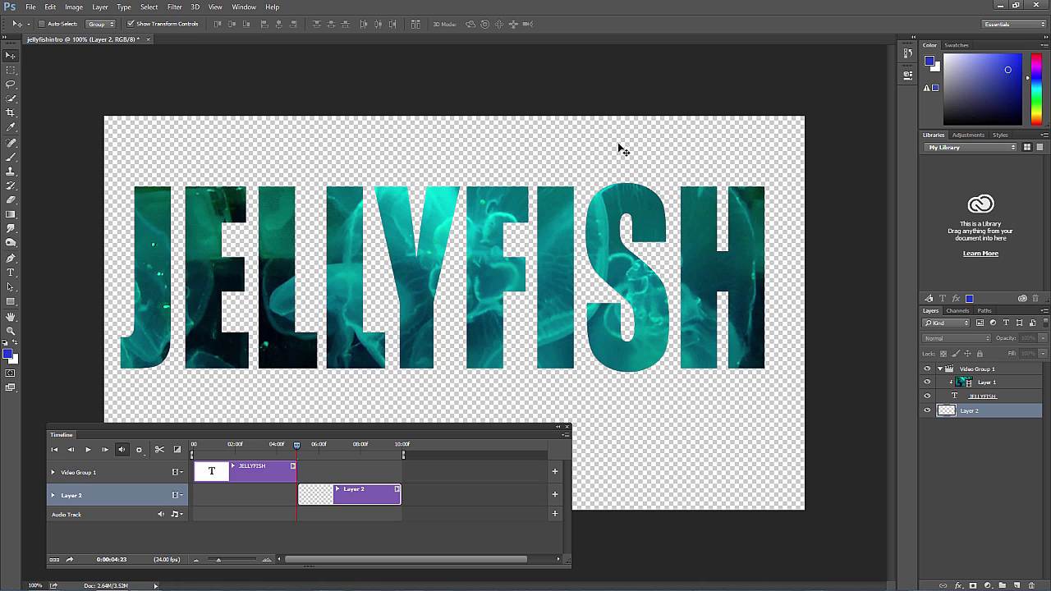
Fill Layer 2 with blue, align its clip to the timeline start, and play from the beginning.
key("alt+BackSpace")
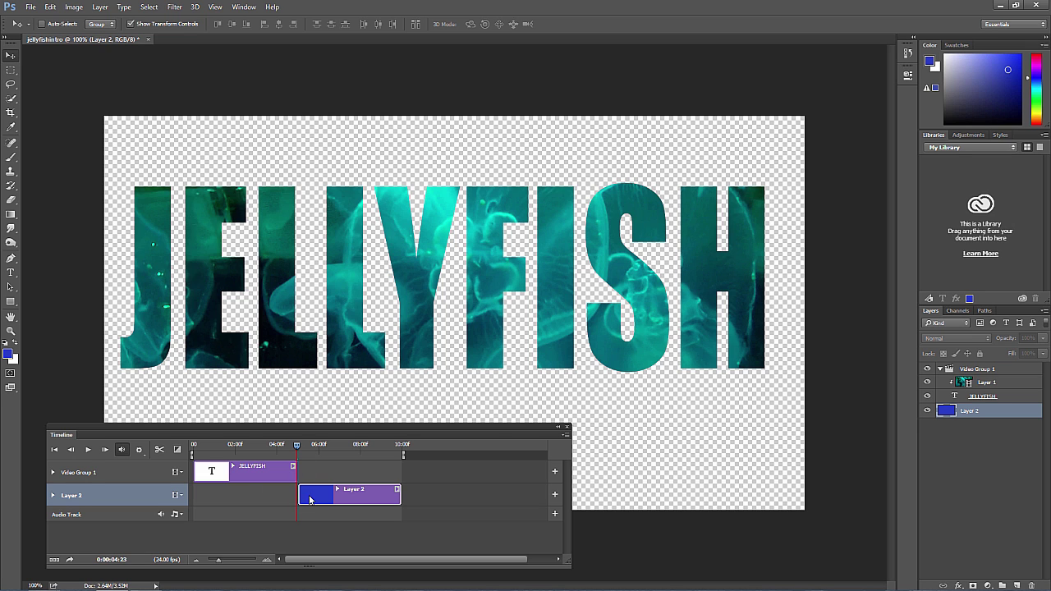
left_click_drag(293, 498, 210, 523)
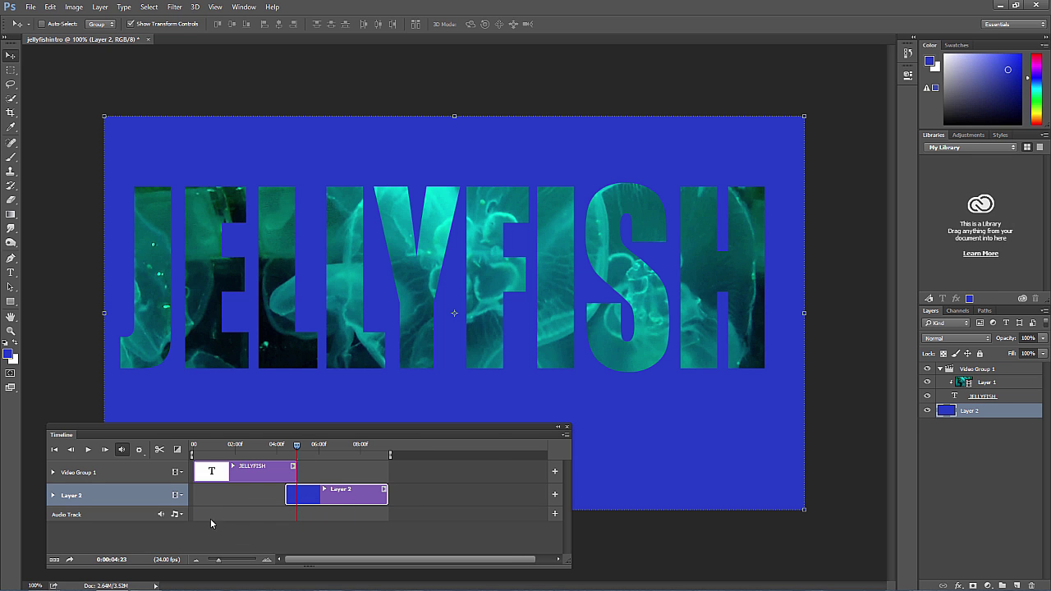
left_click_drag(310, 496, 212, 492)
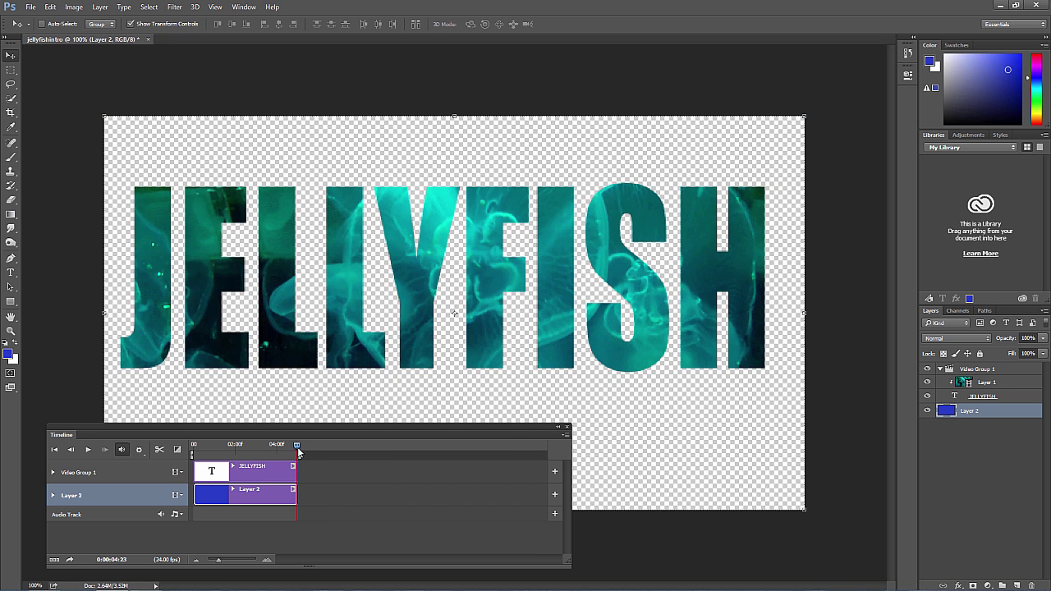
left_click_drag(298, 448, 194, 448)
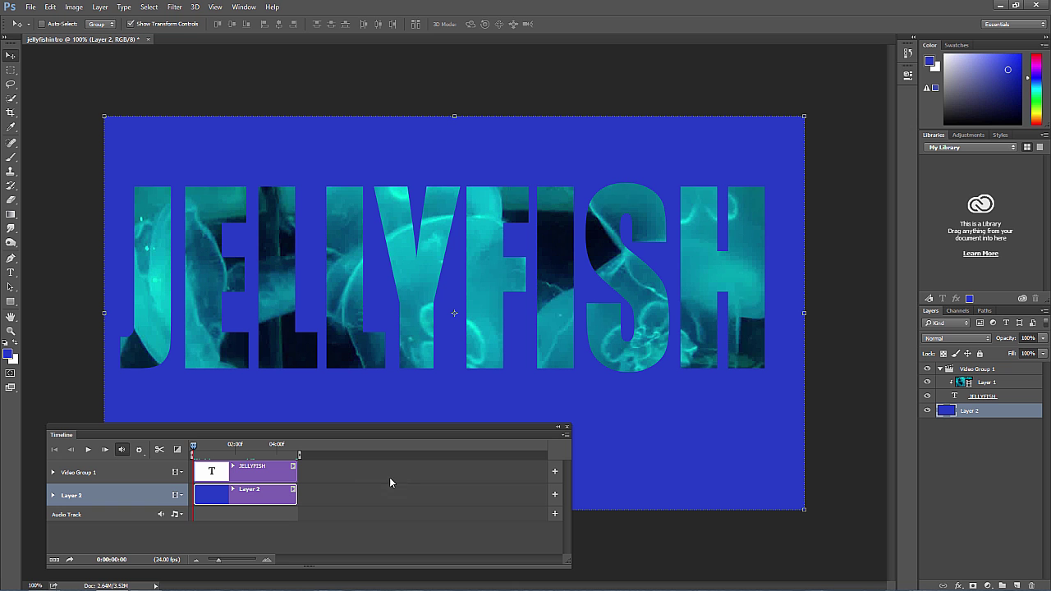
key("space")
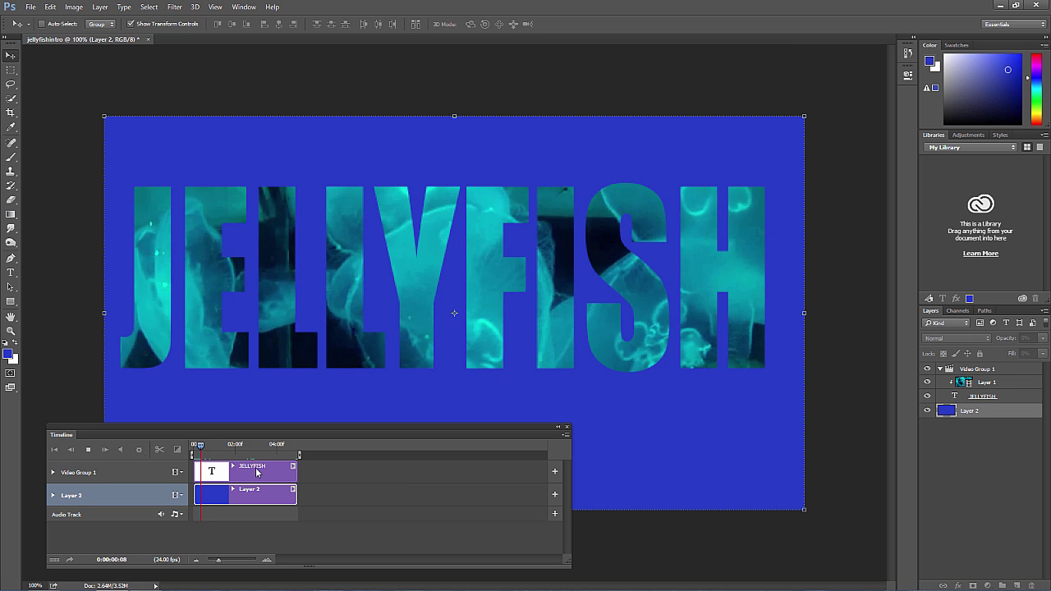